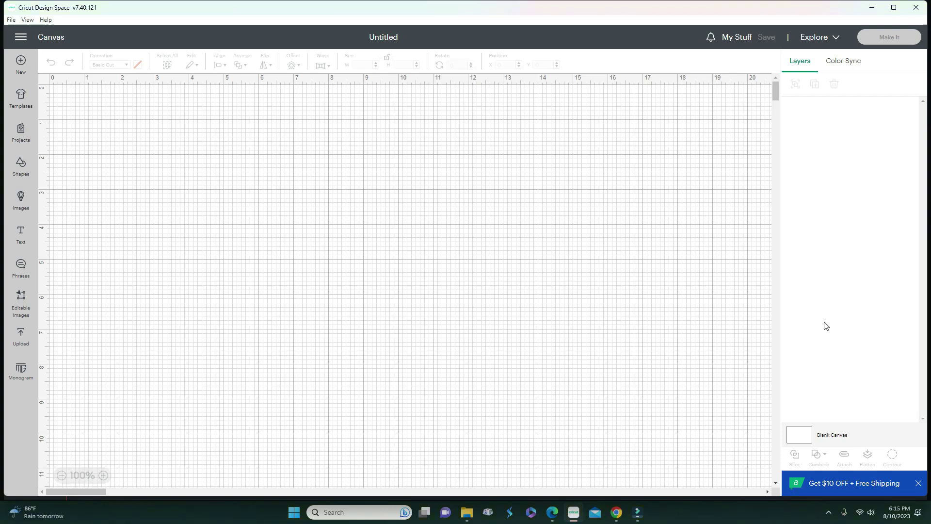
- Add the earlier Minnie Mouse upload to the canvas, move it right, and enlarge it to 5.19 × 8.5 in
click(26, 336)
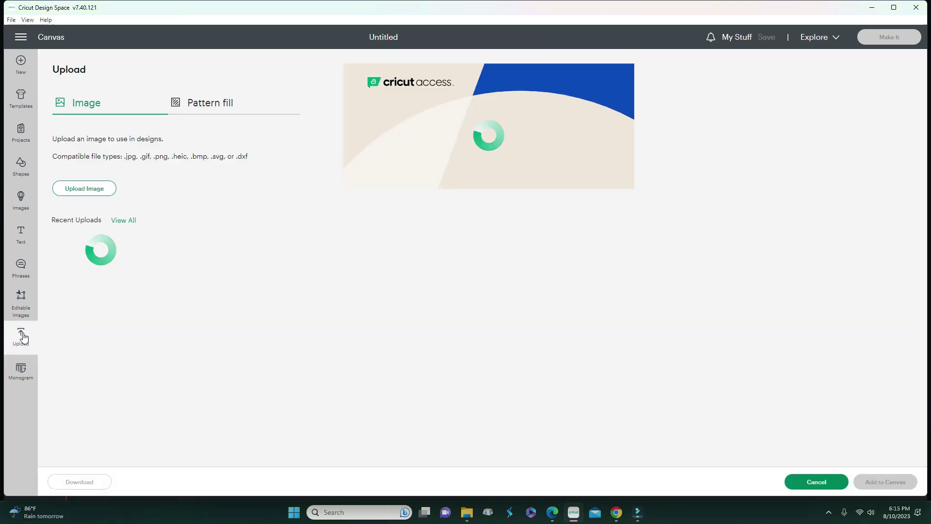
click(95, 301)
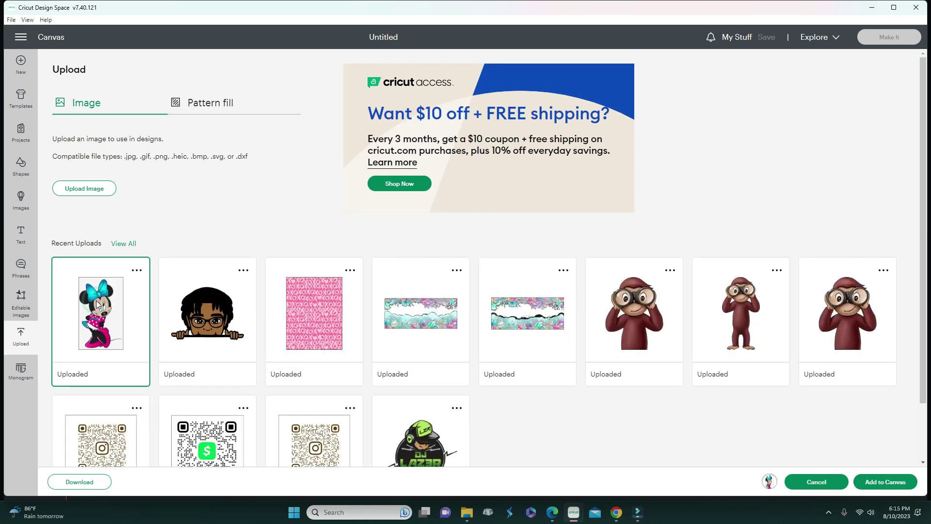
click(892, 483)
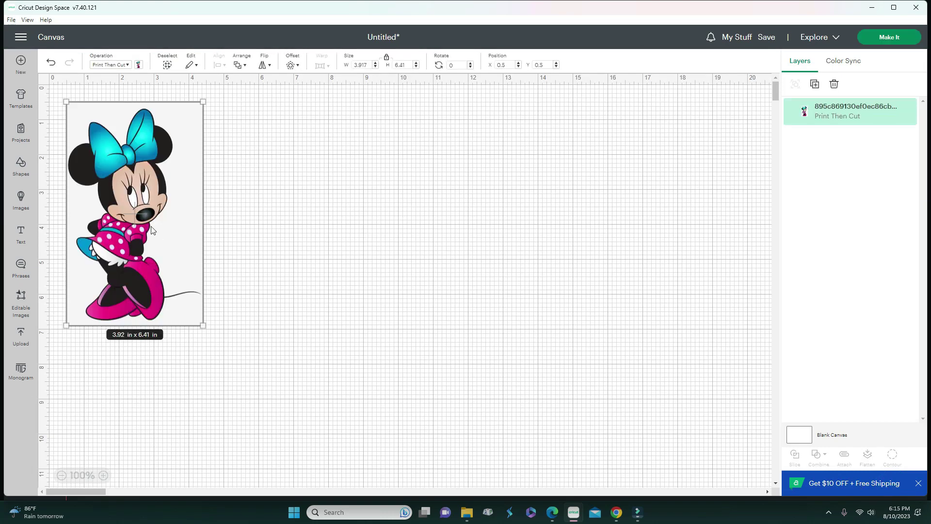
drag(152, 229, 503, 275)
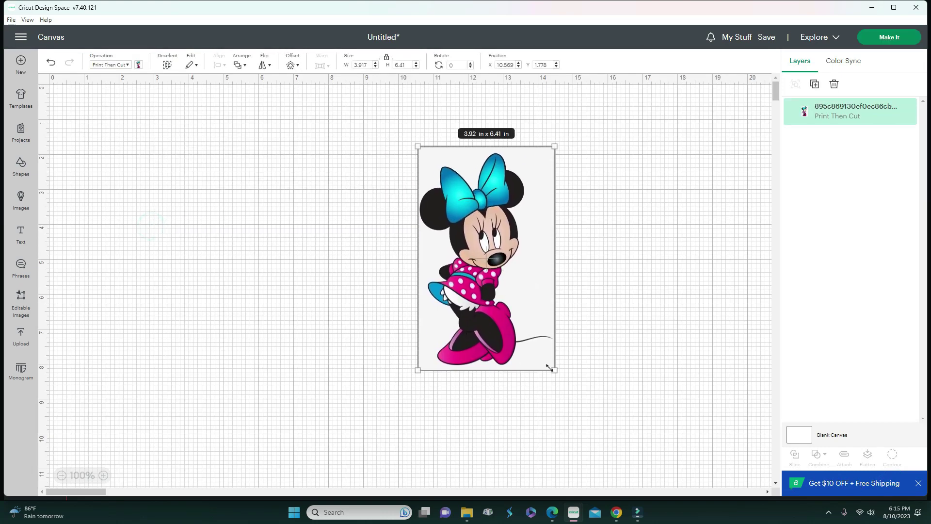
drag(550, 368, 599, 442)
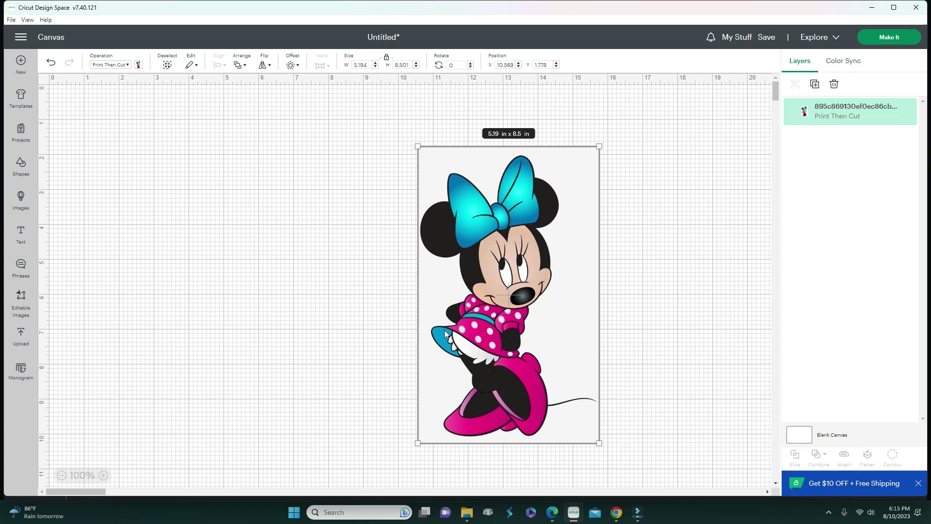
- Upload the Minnie JPG from Downloads as a Complex image and continue to background removal
click(25, 339)
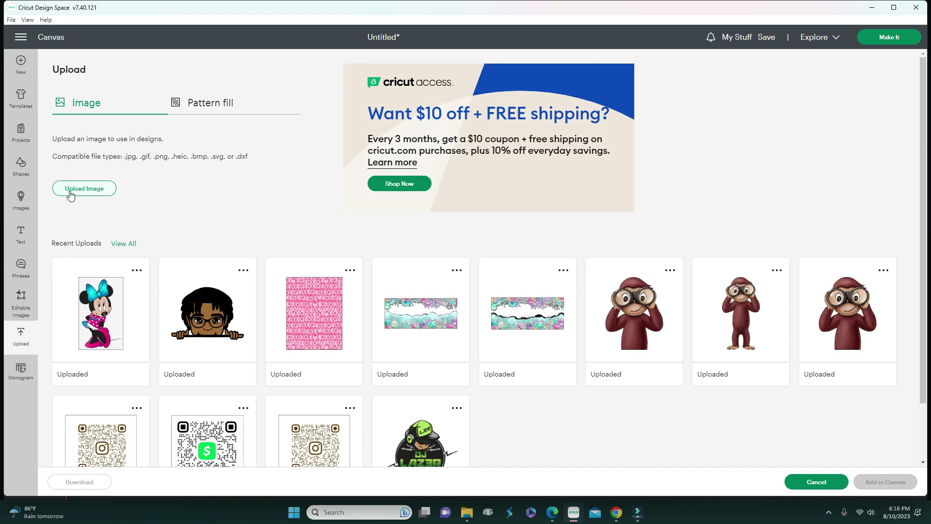
click(70, 191)
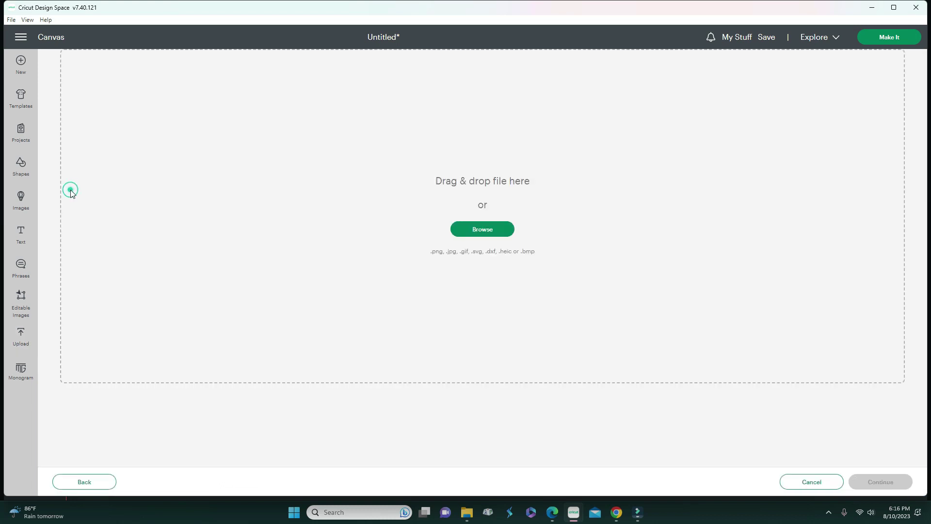
click(467, 234)
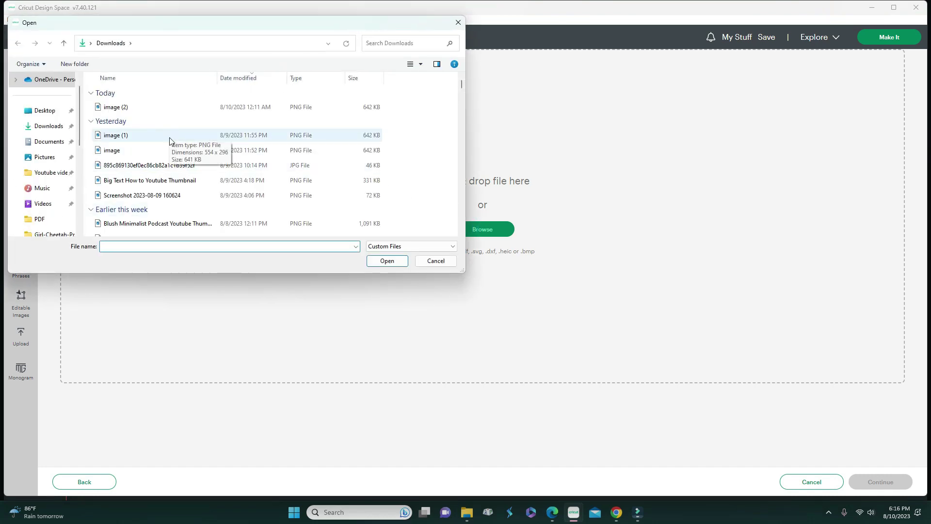
double_click(178, 166)
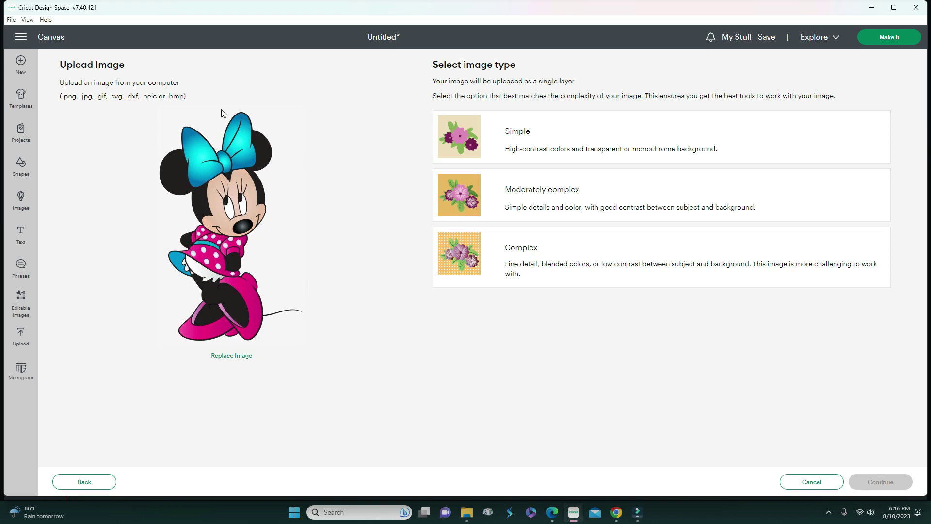
click(486, 258)
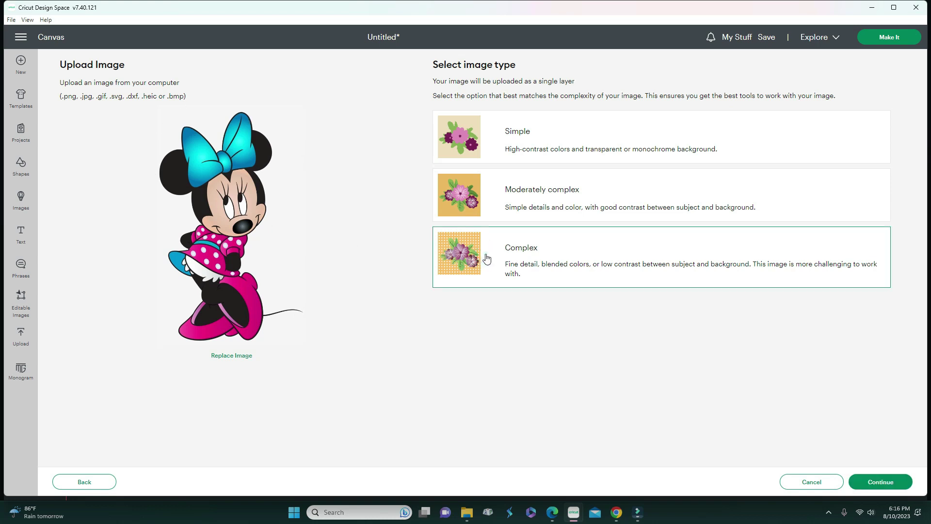
click(880, 482)
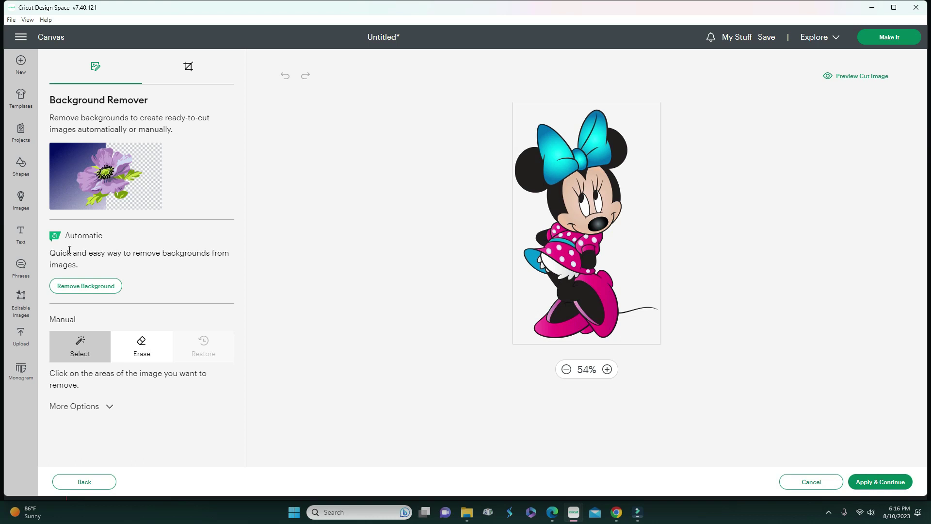
- Auto-remove the white background, then restore Minnie's eye and her white glove
click(74, 286)
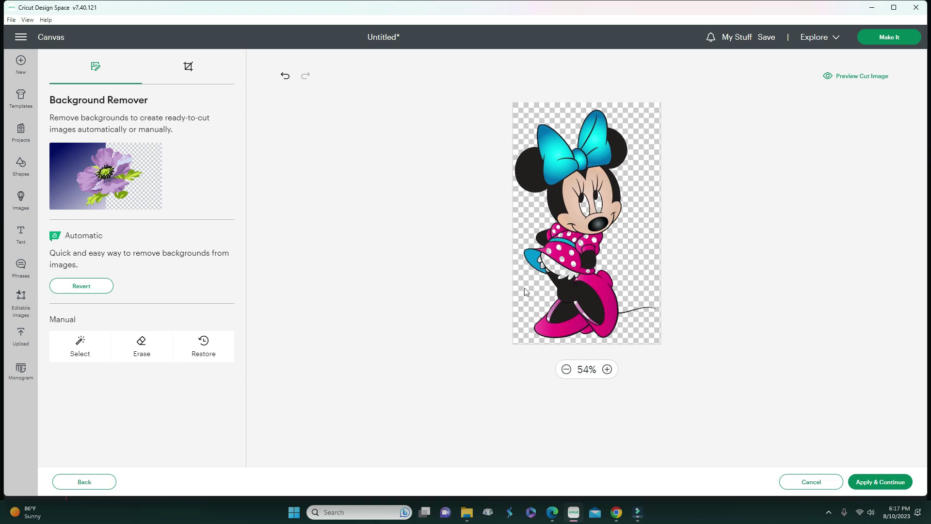
click(208, 347)
drag(584, 204, 601, 207)
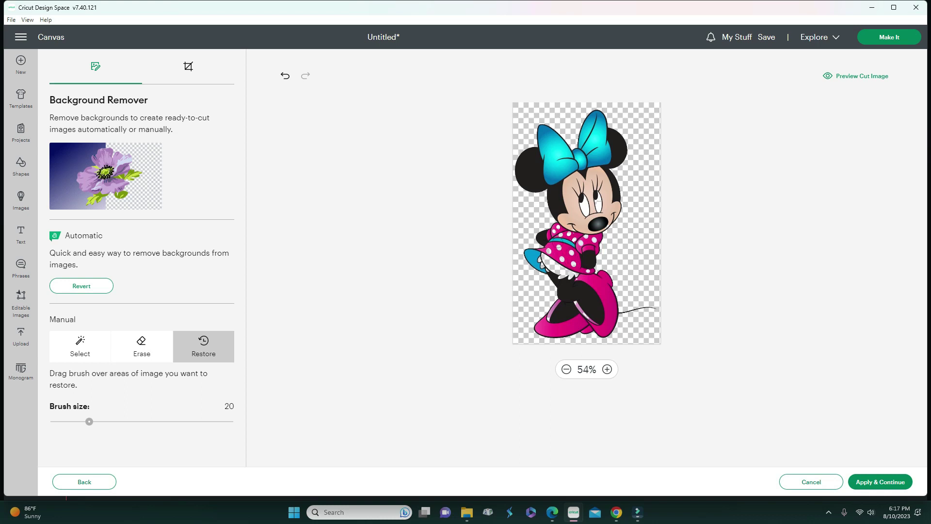
drag(541, 260, 562, 270)
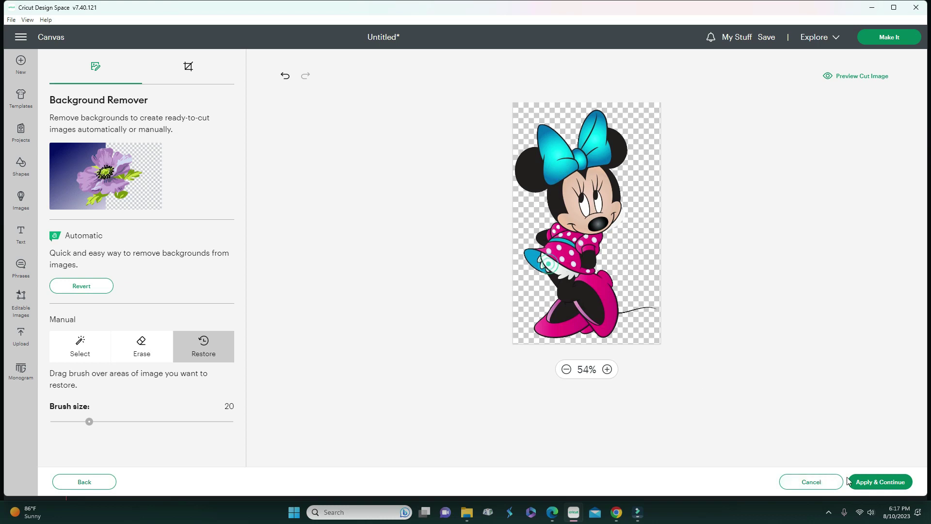
- Save the background-free Minnie as a Print Then Cut upload and add it to the canvas
click(875, 482)
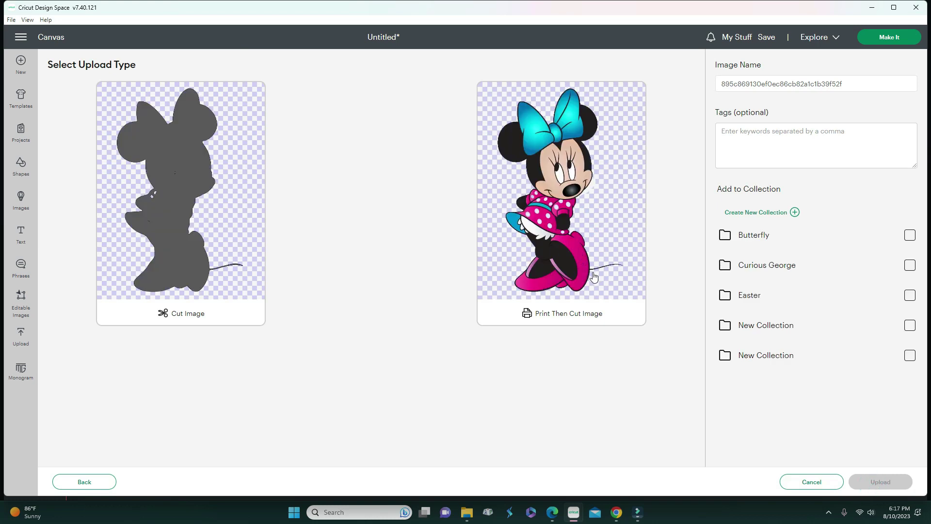
click(591, 280)
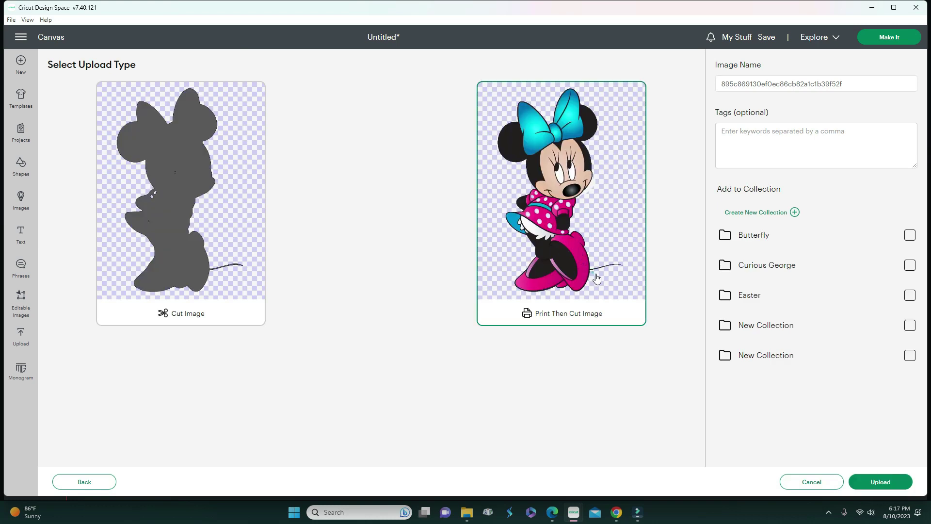
click(891, 487)
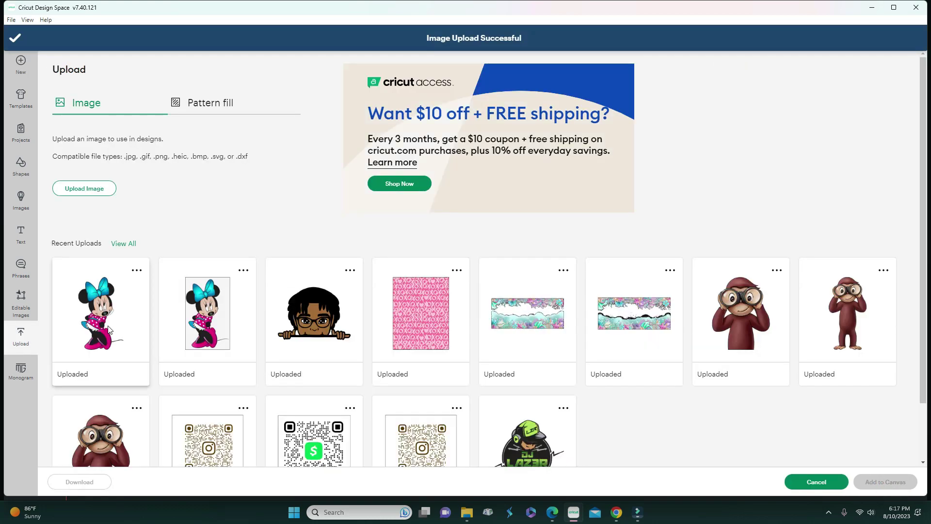
click(108, 329)
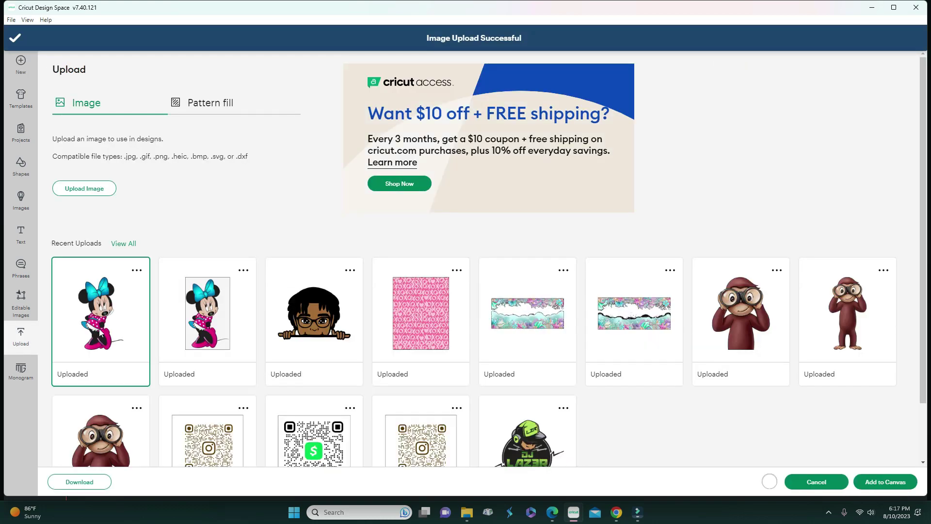
click(878, 482)
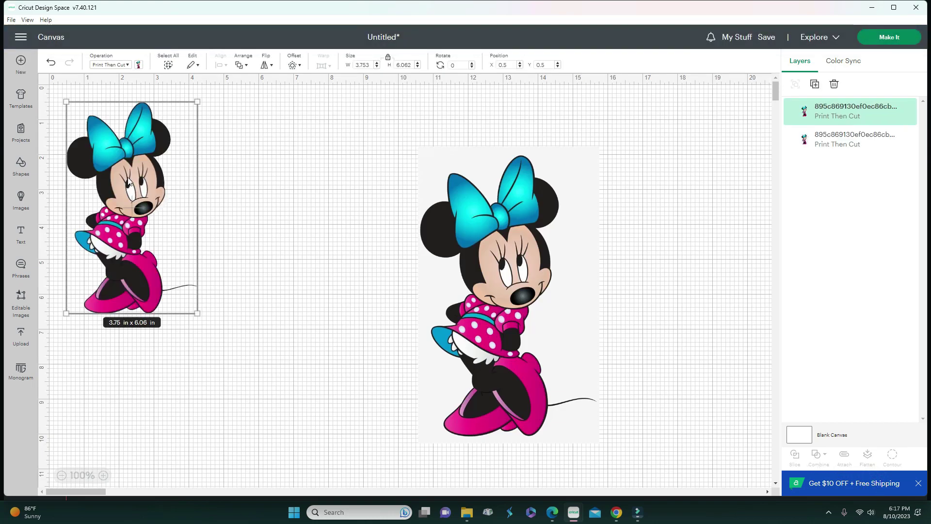
- Position the new Minnie beside the original and size it to 5.23 × 8.45 in
drag(129, 172, 220, 278)
drag(291, 420, 369, 485)
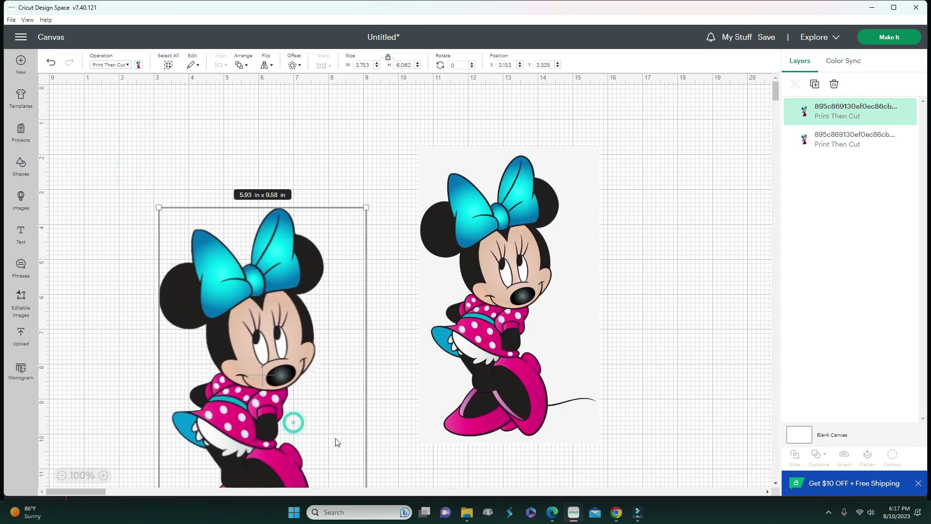
drag(243, 451, 267, 384)
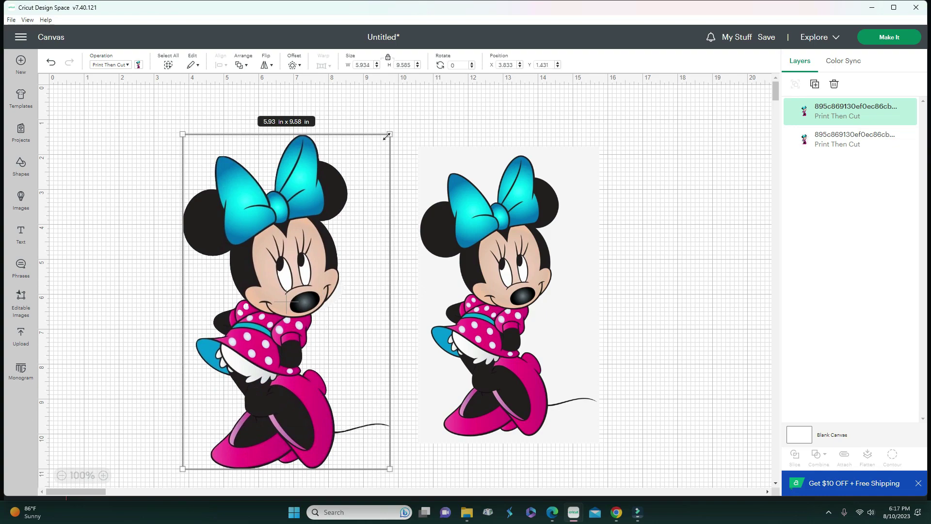
drag(377, 148, 352, 187)
drag(211, 225, 225, 190)
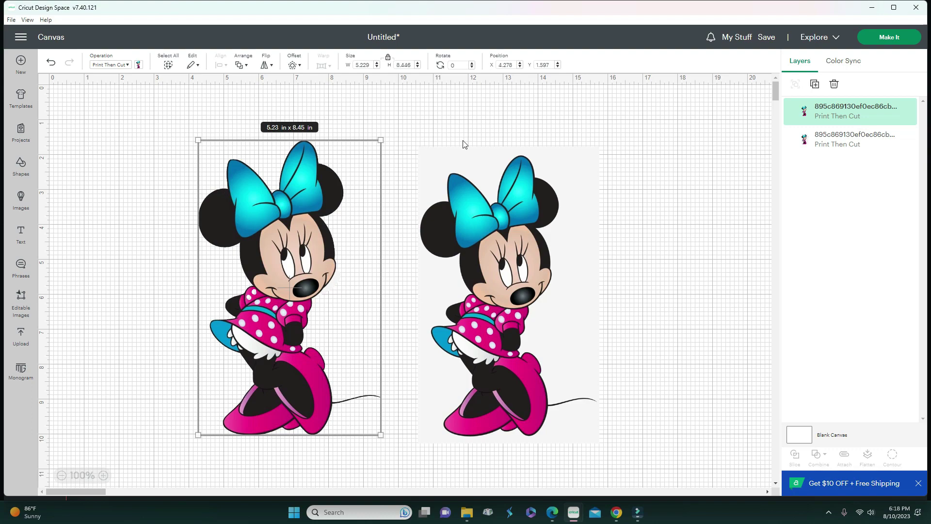
click(21, 335)
- Upload the Minnie JPG again as a Complex image and continue to the Background Remover
click(71, 187)
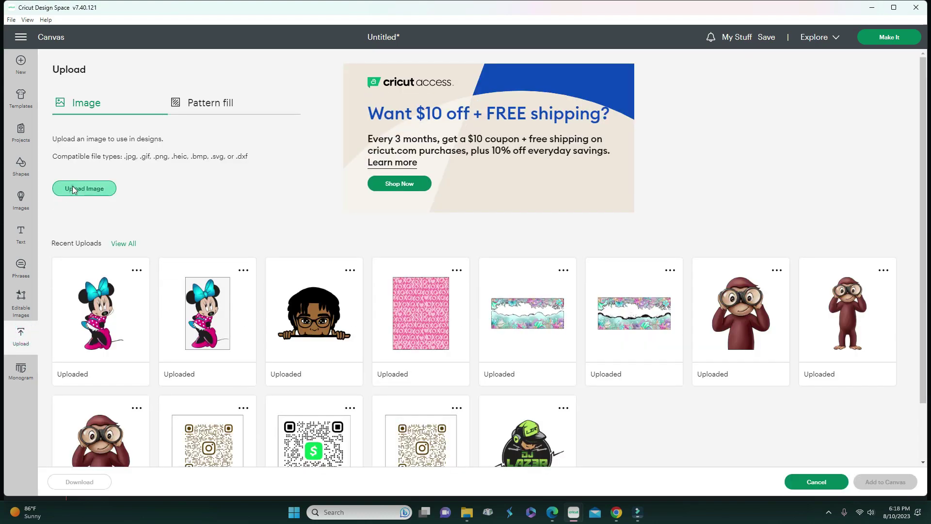
click(461, 226)
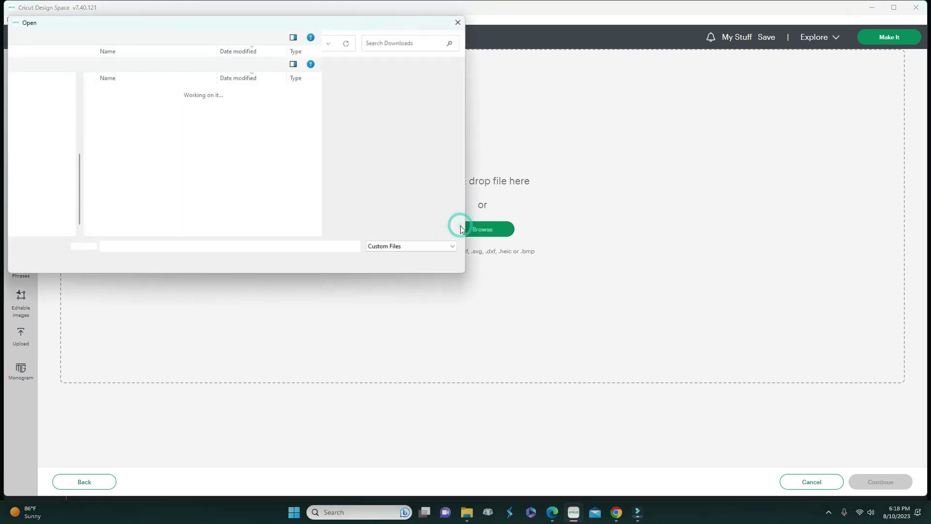
double_click(133, 166)
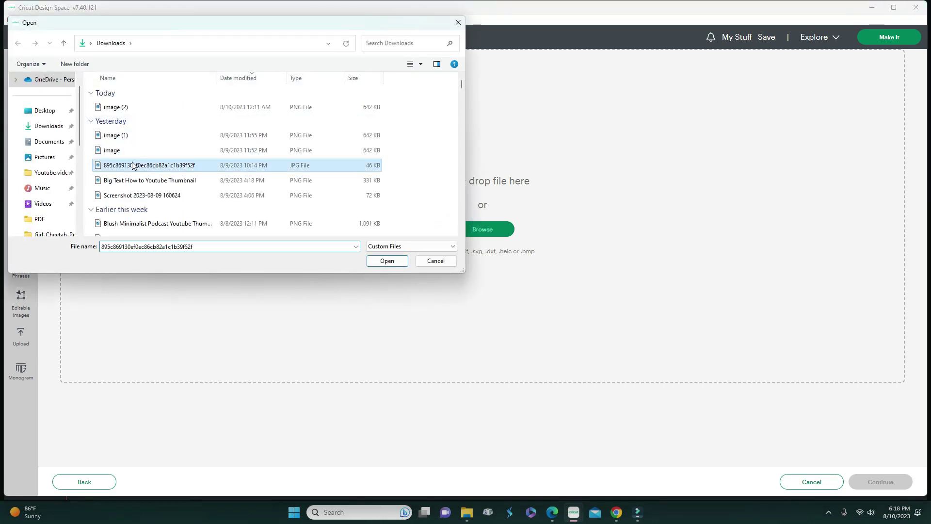
click(474, 252)
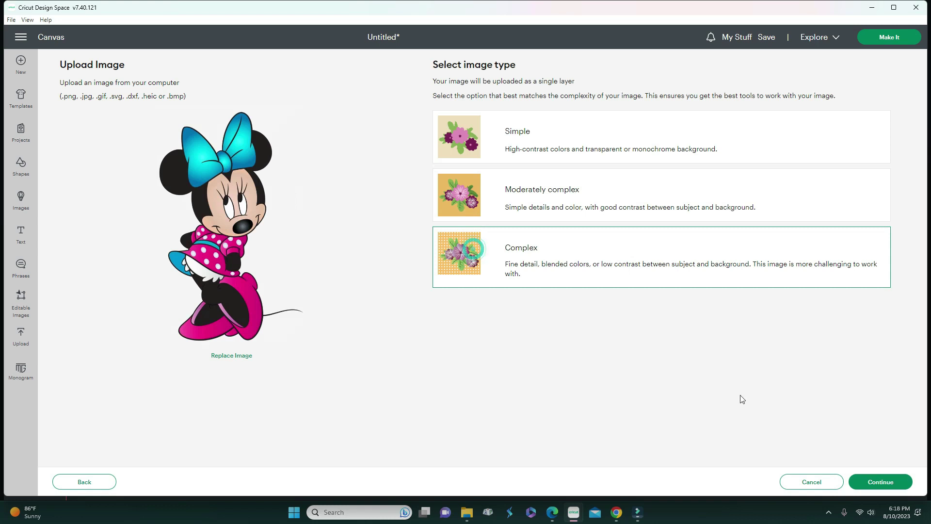
click(893, 482)
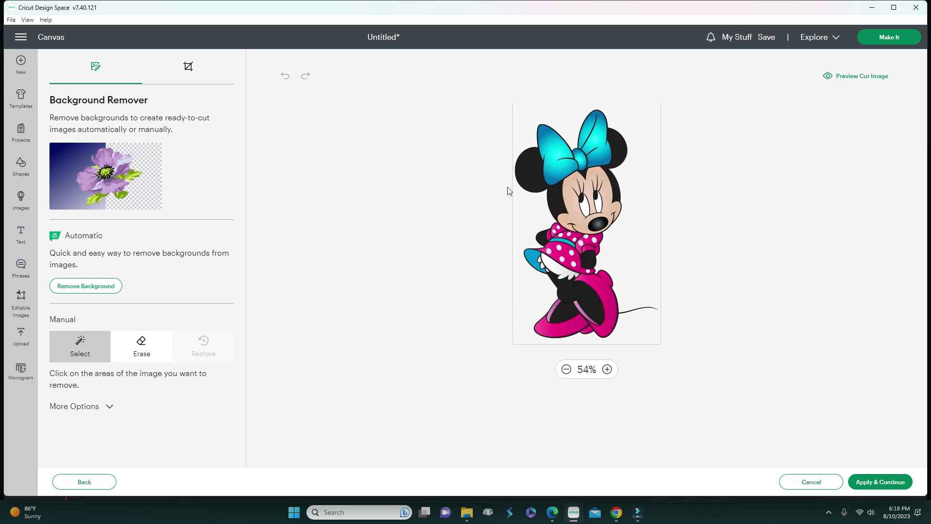
- Remove the white background around Minnie and touch up the skirt's right edge
click(648, 117)
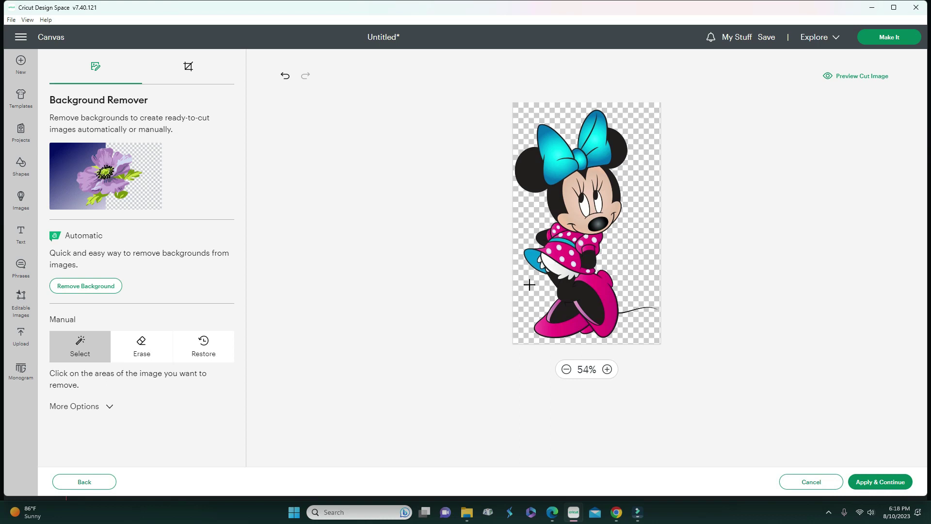
click(652, 307)
click(139, 343)
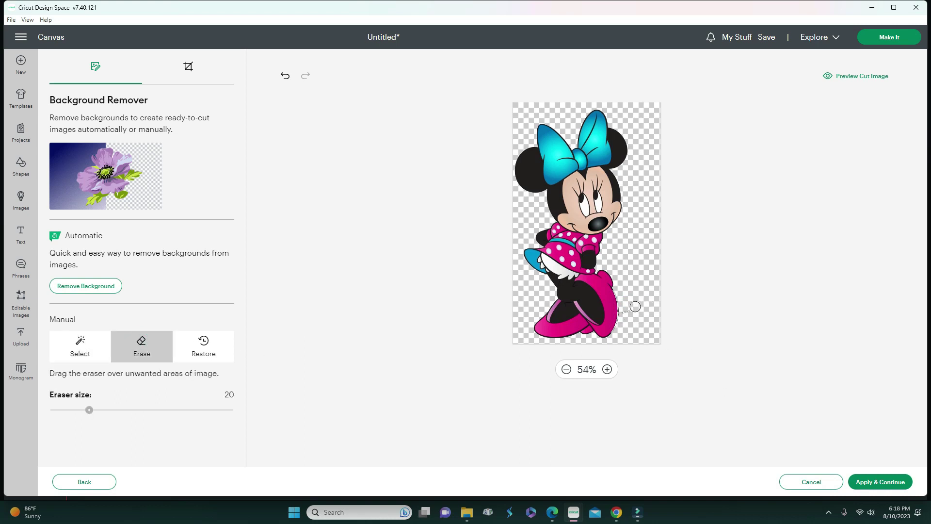
mouse_move(621, 290)
mouse_down()
mouse_move(618, 338)
mouse_move(620, 289)
mouse_up()
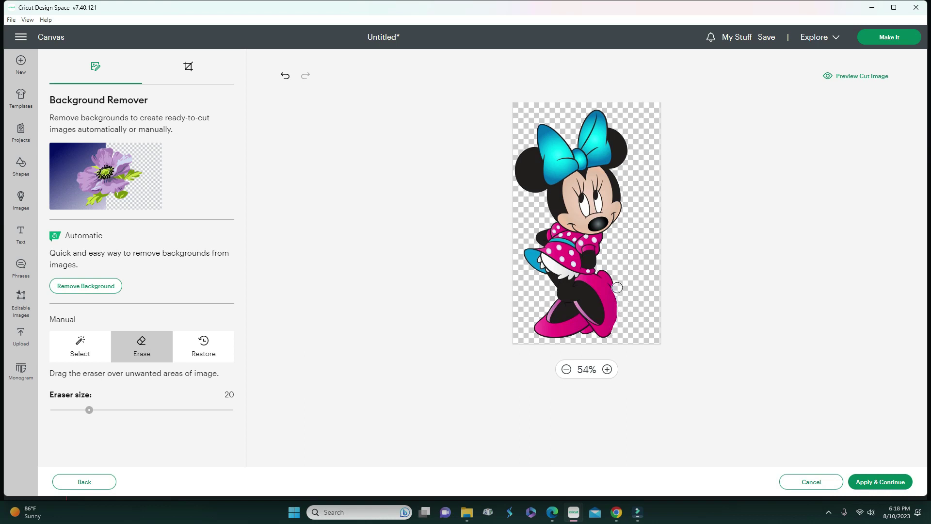
click(210, 353)
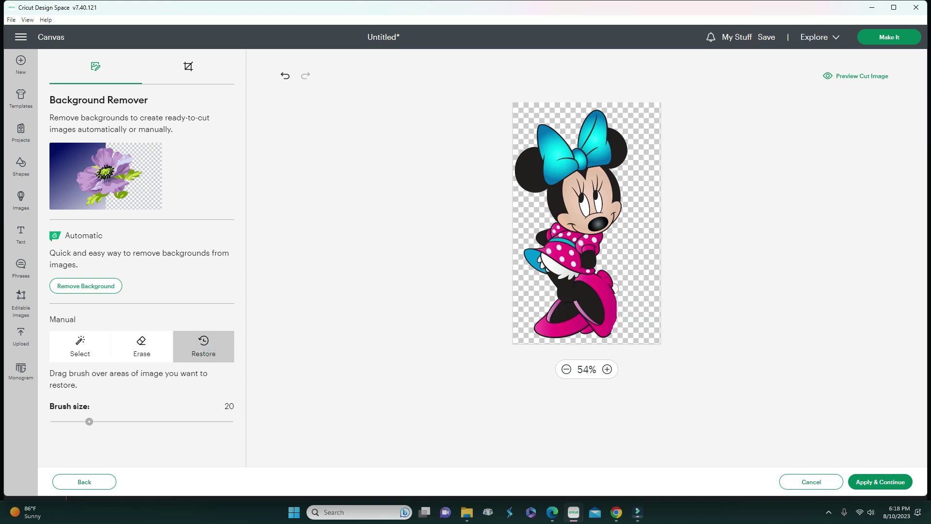
drag(619, 315, 611, 331)
- Clear the stray white patch beside Minnie's skirt, then go back to image-type selection
click(90, 345)
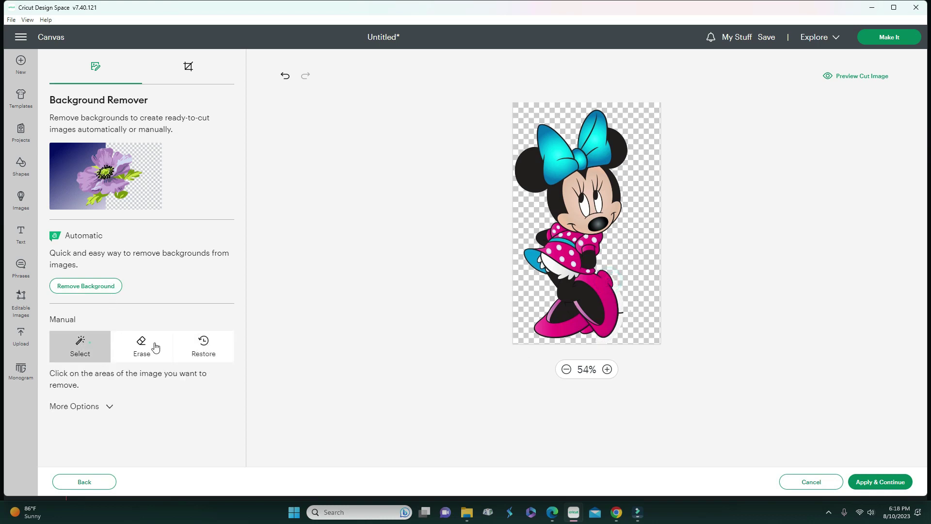
click(622, 321)
click(202, 350)
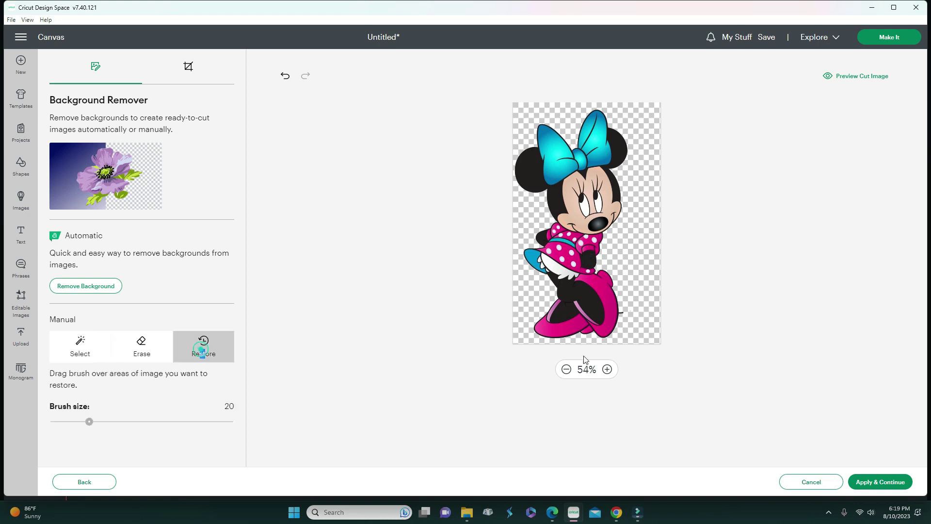
mouse_move(623, 315)
mouse_down()
mouse_move(655, 289)
mouse_move(625, 312)
mouse_move(654, 312)
mouse_move(655, 322)
mouse_move(640, 308)
mouse_up()
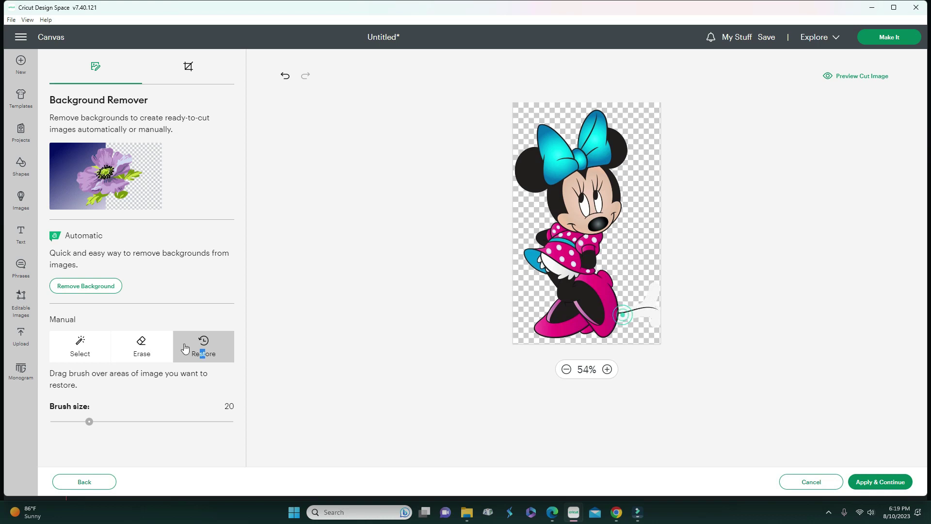
click(77, 348)
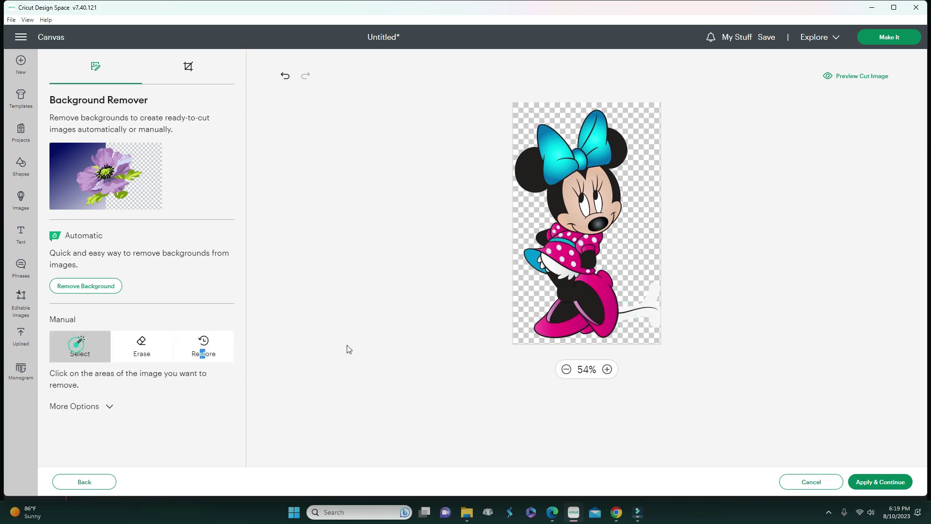
click(654, 295)
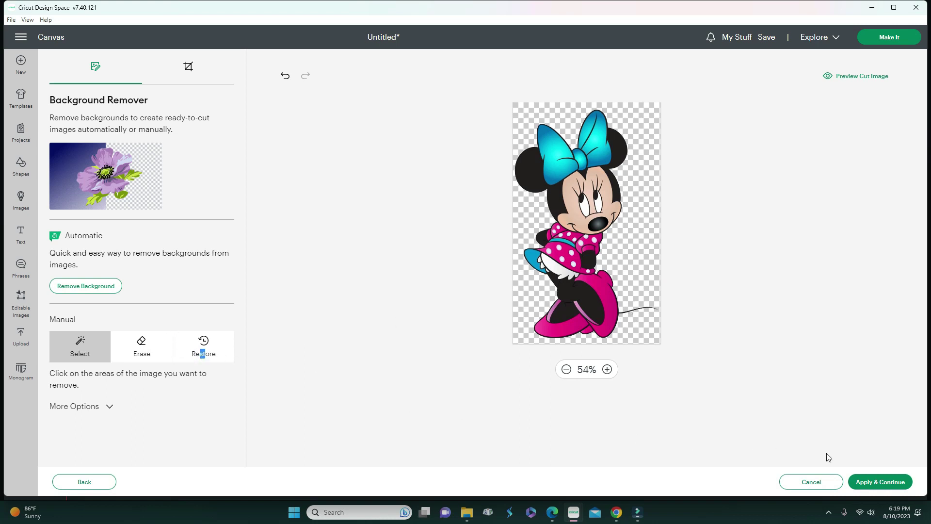
click(94, 483)
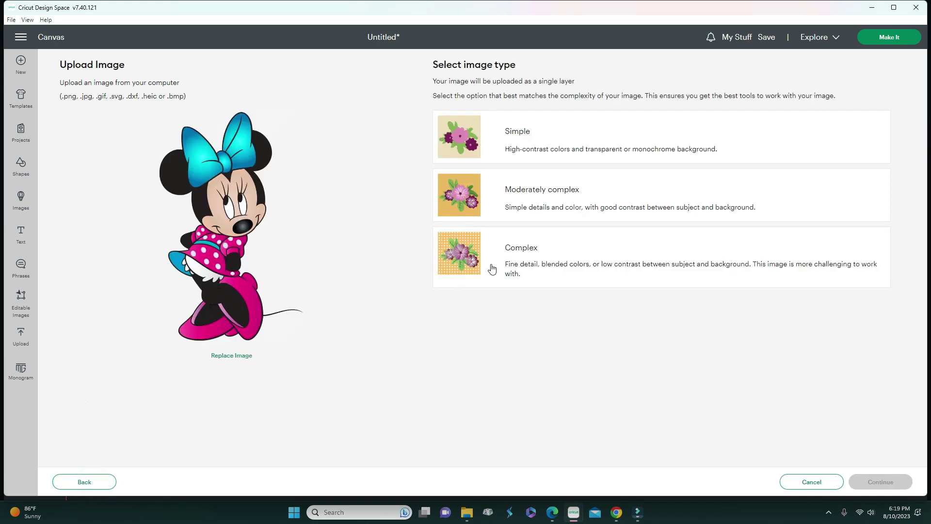
- Mark Minnie as Complex again, remove its white background, and apply the change
click(492, 270)
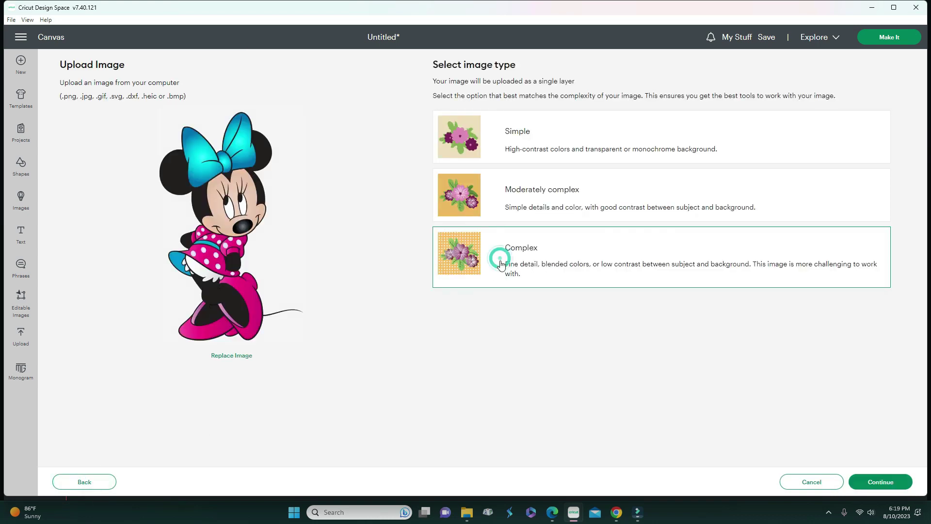
click(884, 482)
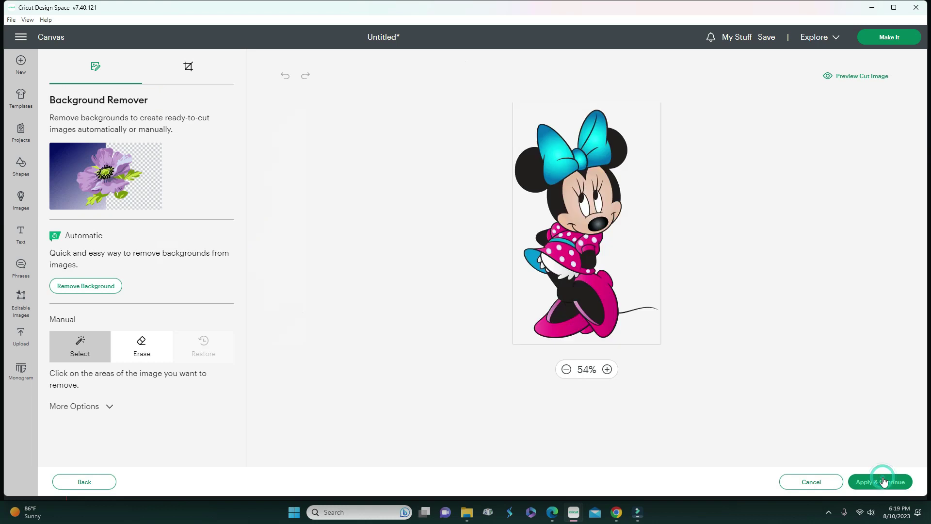
click(640, 118)
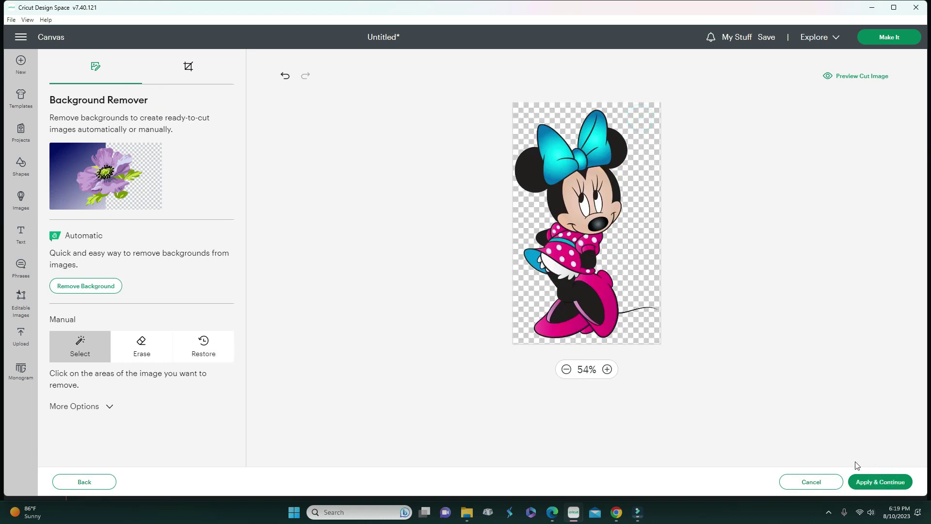
click(867, 484)
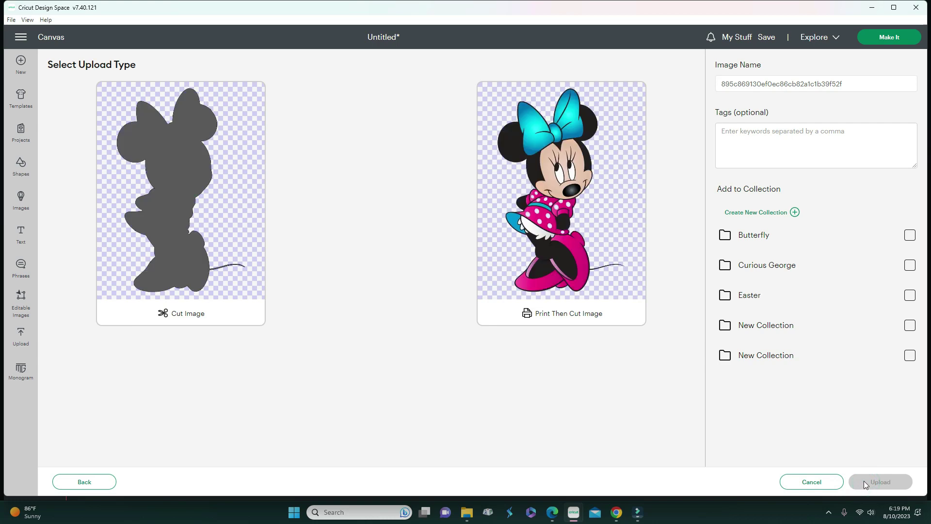
- Upload the background-free Minnie as a Print Then Cut image and select it in recent uploads
click(605, 219)
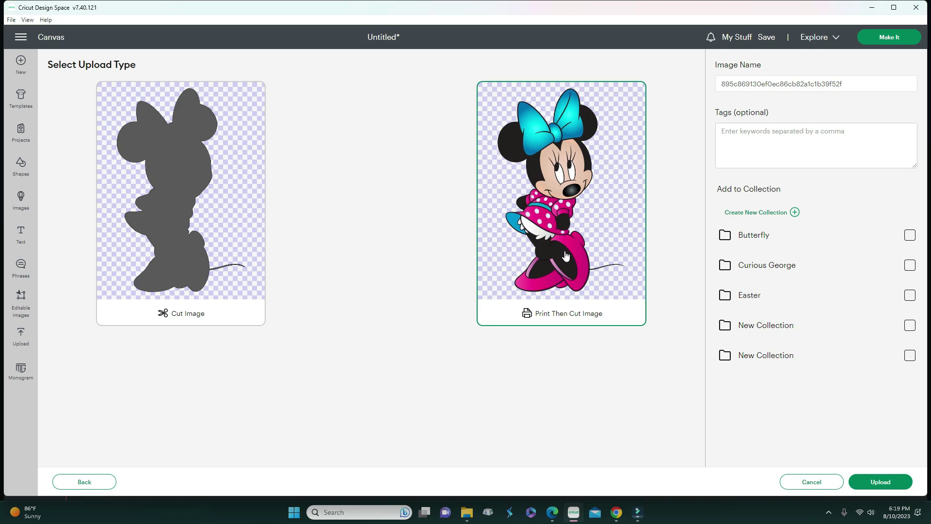
click(885, 482)
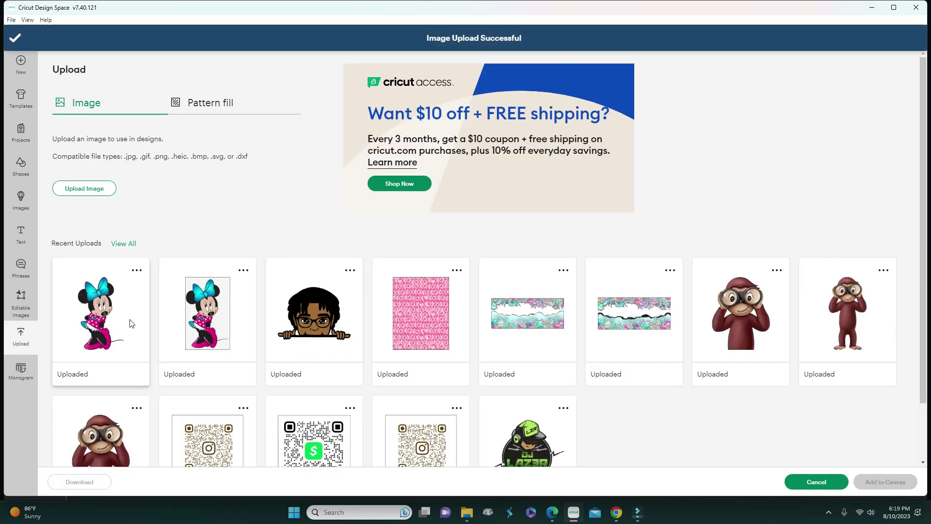
click(129, 321)
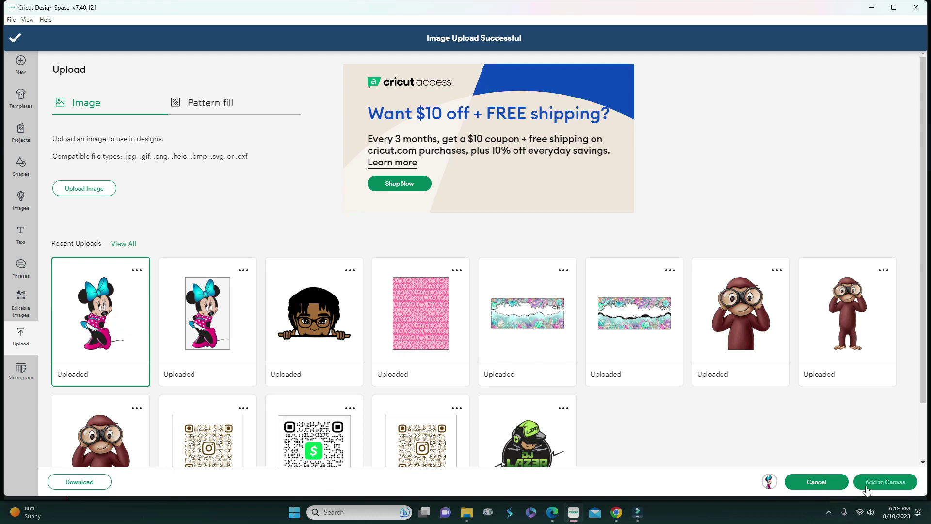
- Add the newest Minnie and rearrange the copies, enlarging the left one to 4.84 × 7.67 in
click(885, 482)
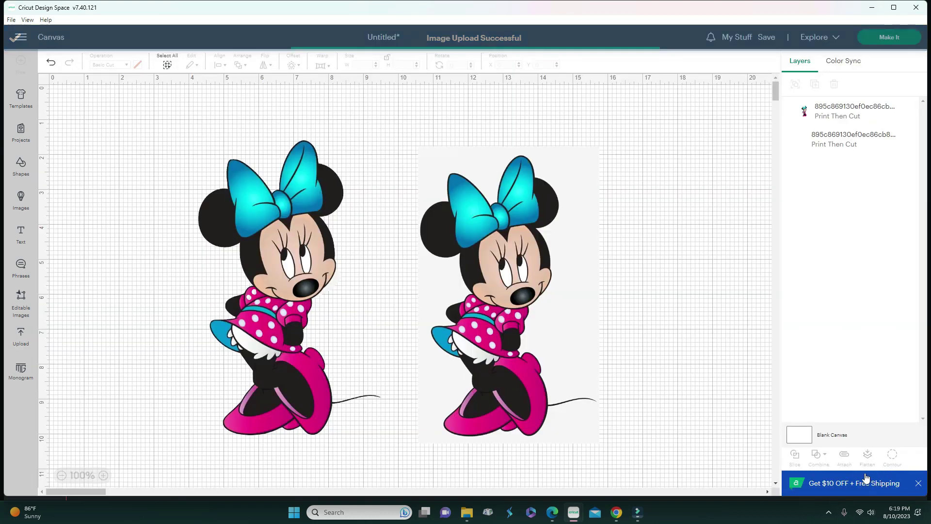
drag(339, 285, 311, 269)
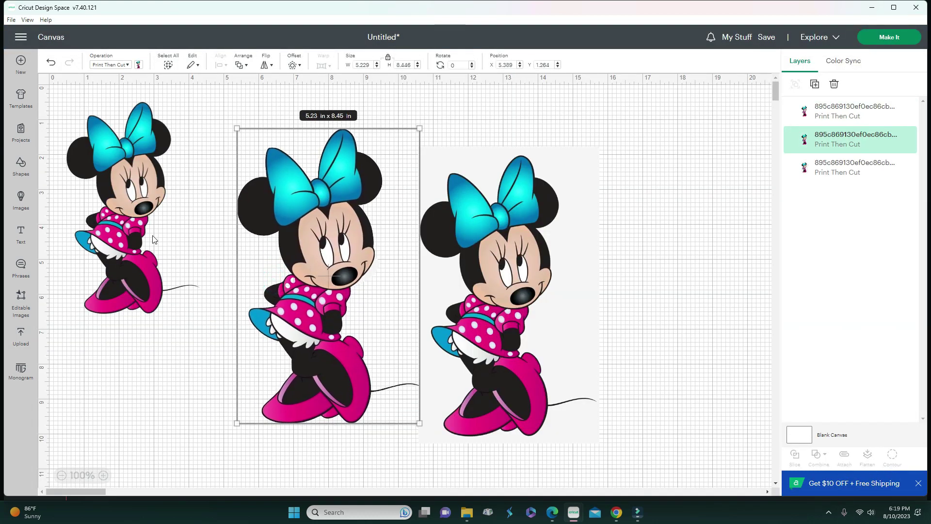
drag(165, 194, 150, 233)
drag(185, 352, 219, 388)
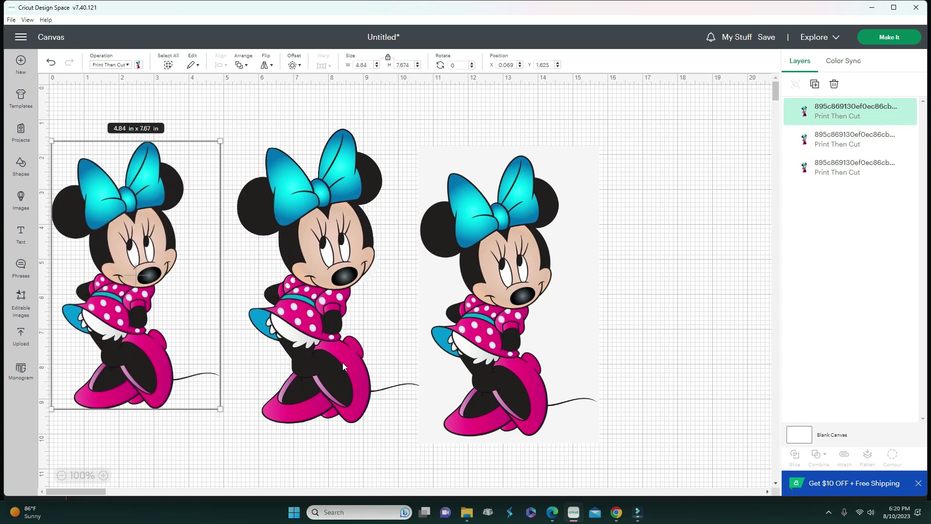
drag(342, 362, 354, 355)
drag(509, 348, 598, 325)
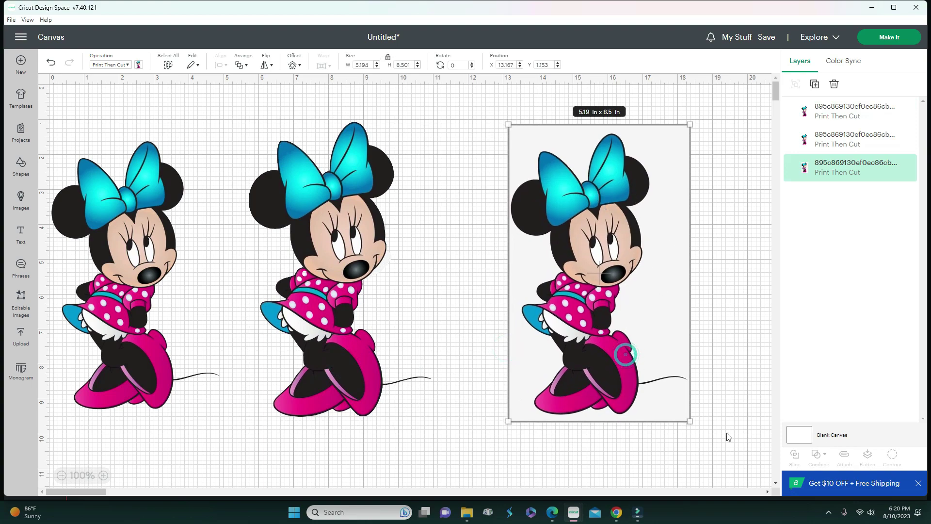
- Delete the original Minnie that still has its white background
drag(727, 433, 602, 236)
click(653, 383)
key(Delete)
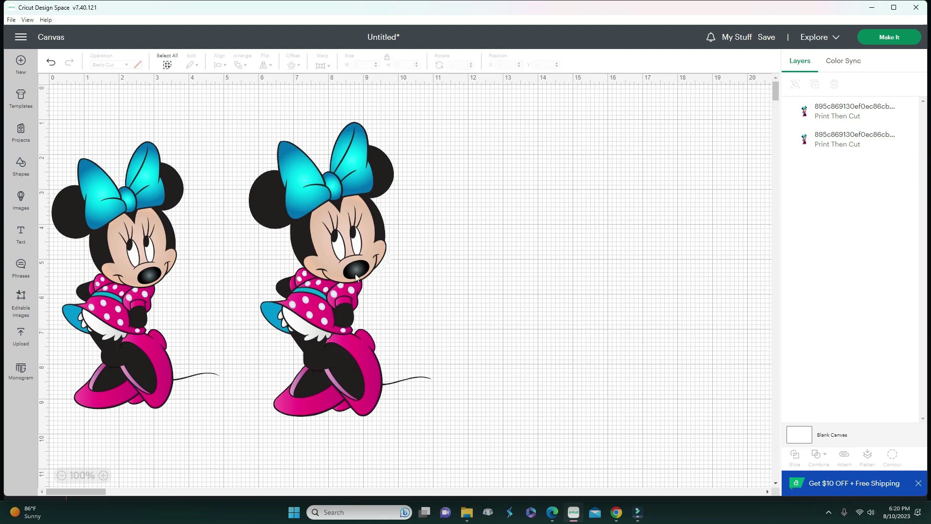
- Enlarge both Minnies with their corner handles, bringing the right one to about 5.62 x 9.07 in or larger
click(345, 260)
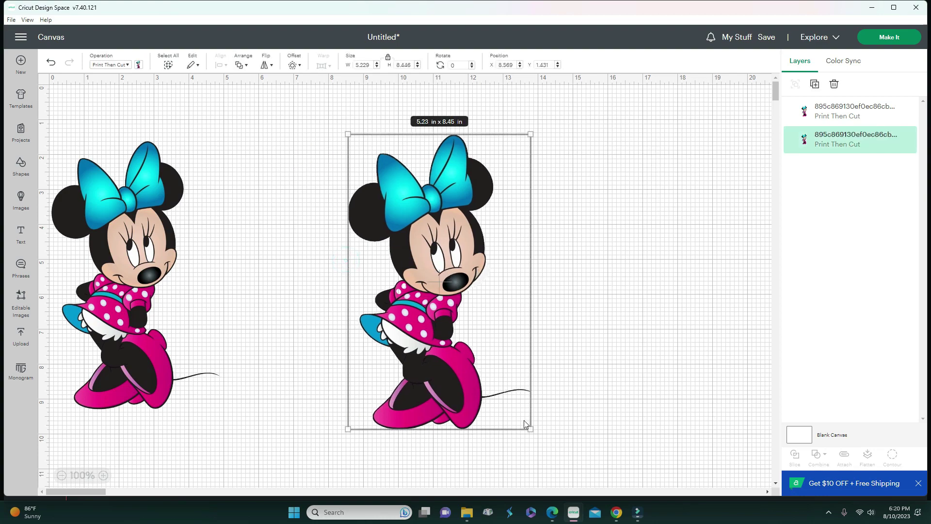
drag(531, 427, 545, 450)
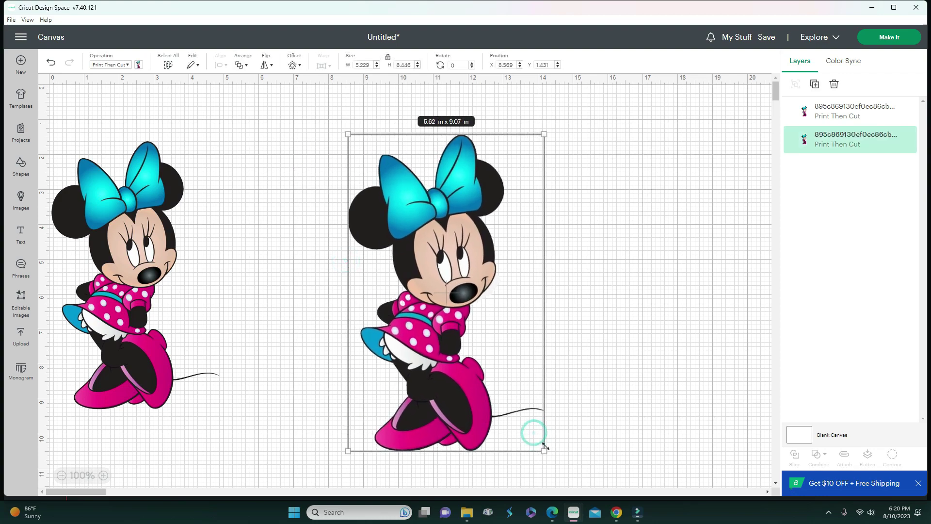
click(458, 346)
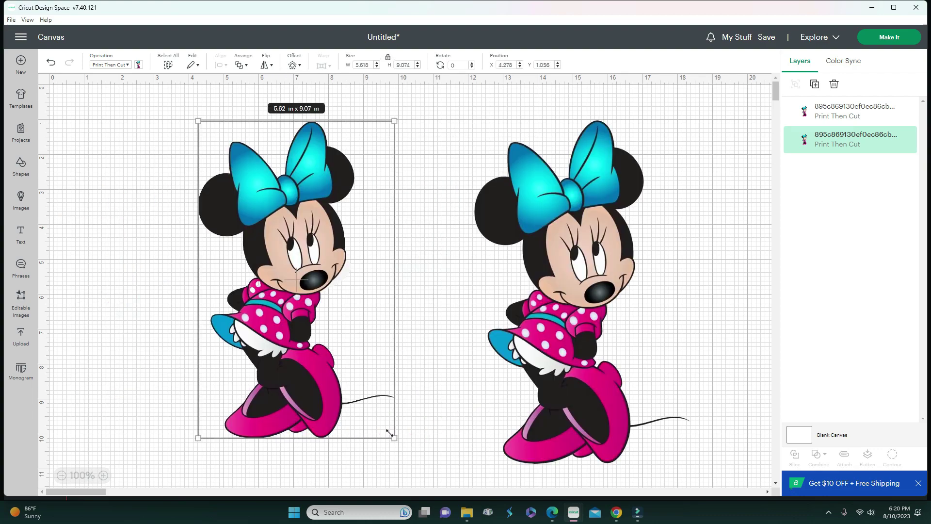
drag(390, 432, 408, 459)
drag(592, 318, 575, 313)
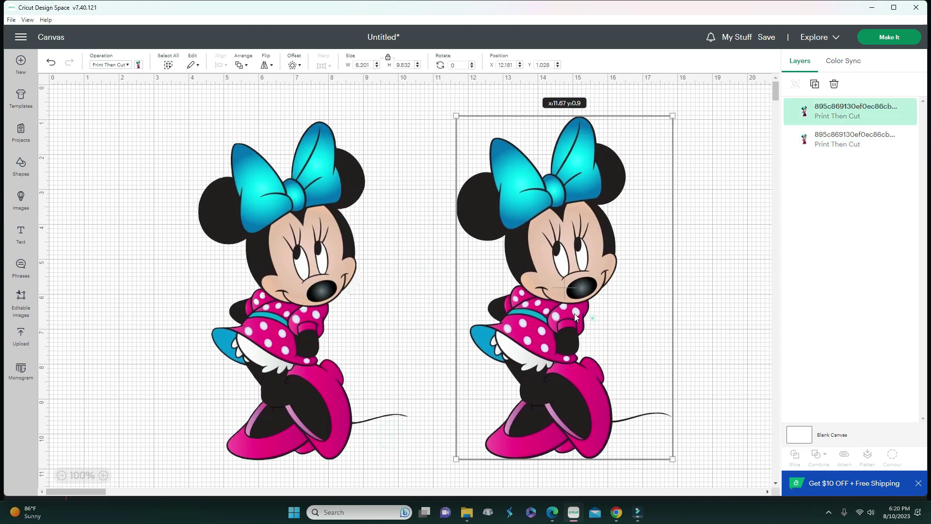
- Delete the left Minnie and move the remaining 6.2 x 9.83 in Minnie toward the canvas centre
click(310, 306)
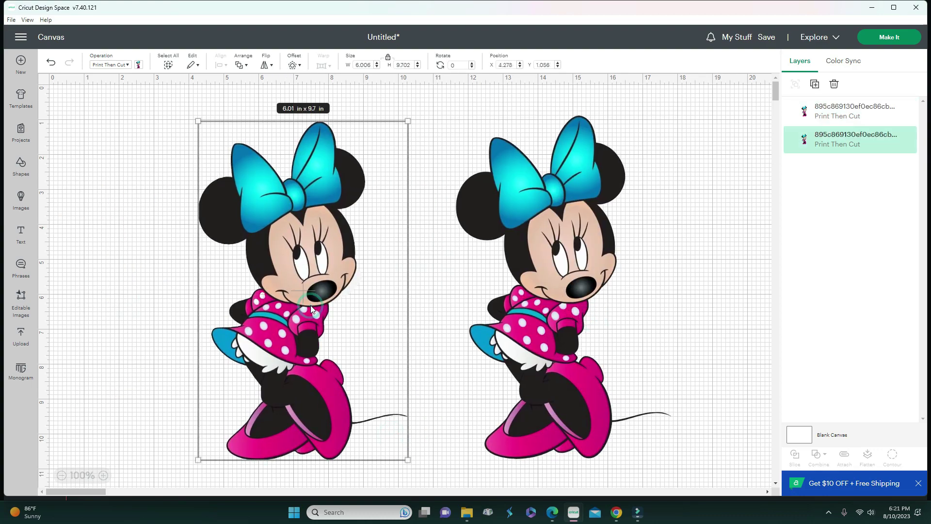
key(Delete)
drag(573, 255, 388, 257)
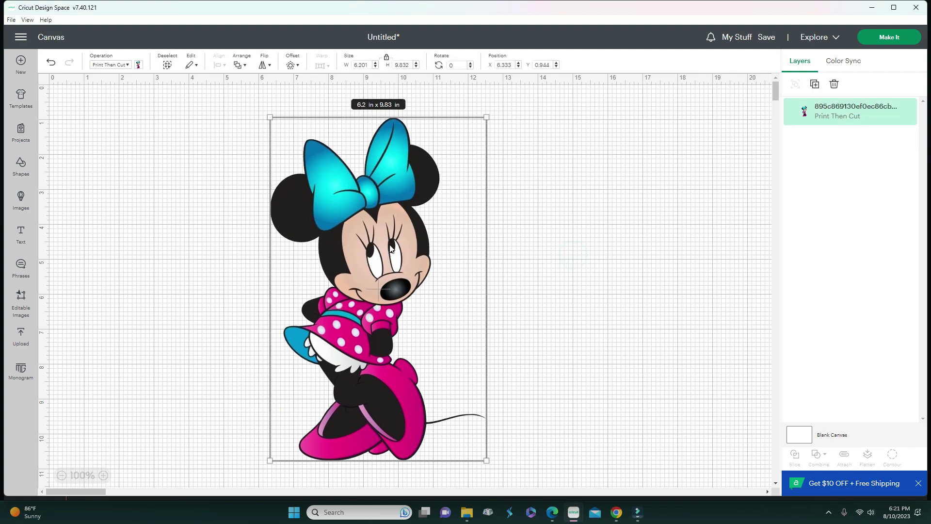
- Add an offset outline around Minnie with a distance of 0.083 inches
click(298, 67)
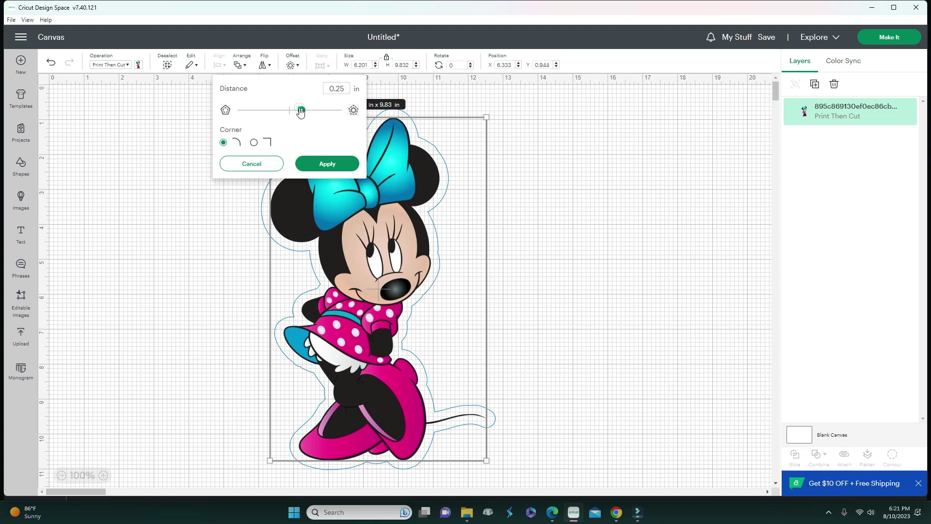
drag(301, 112, 295, 112)
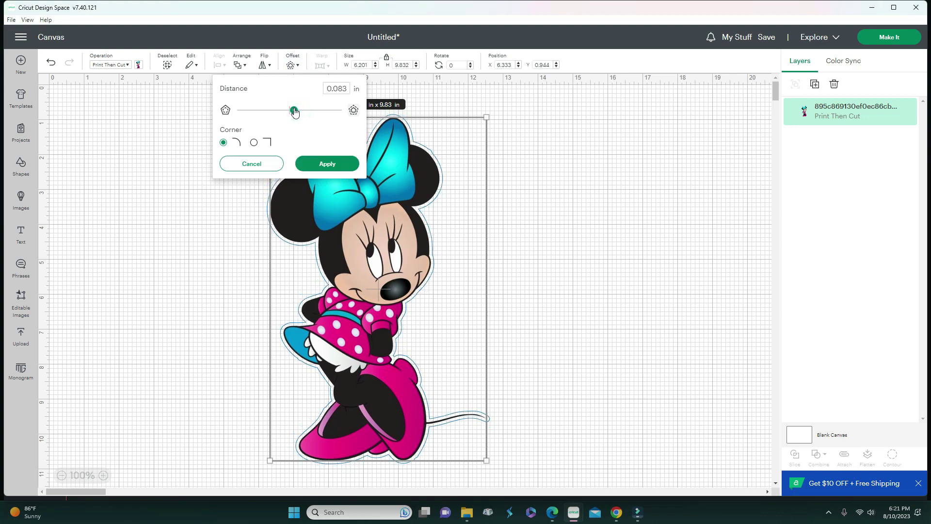
click(337, 165)
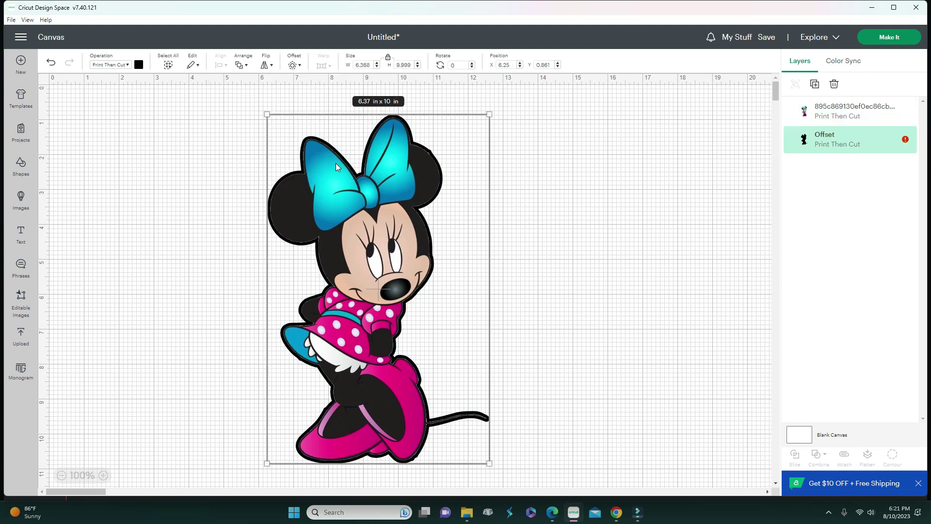
- Colour the 6.37 x 10 in offset silhouette purple and move it to the right of Minnie
click(139, 64)
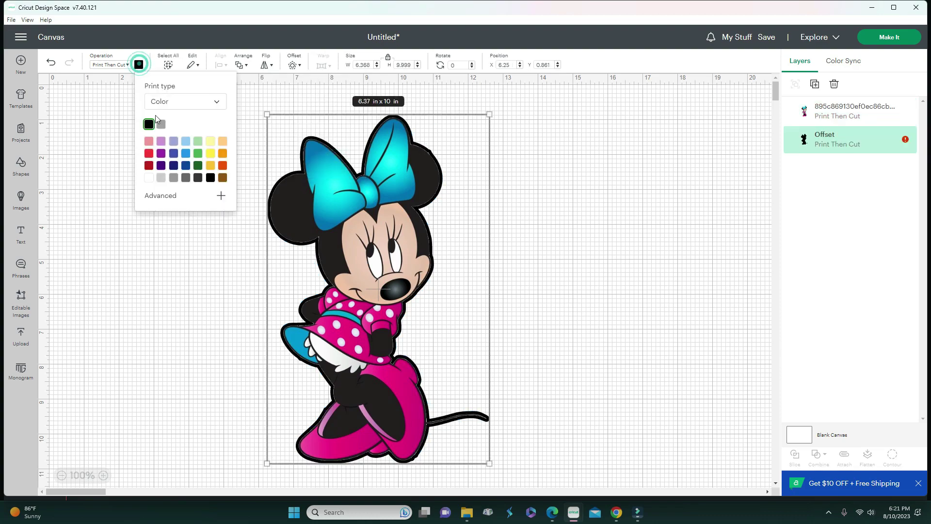
click(161, 153)
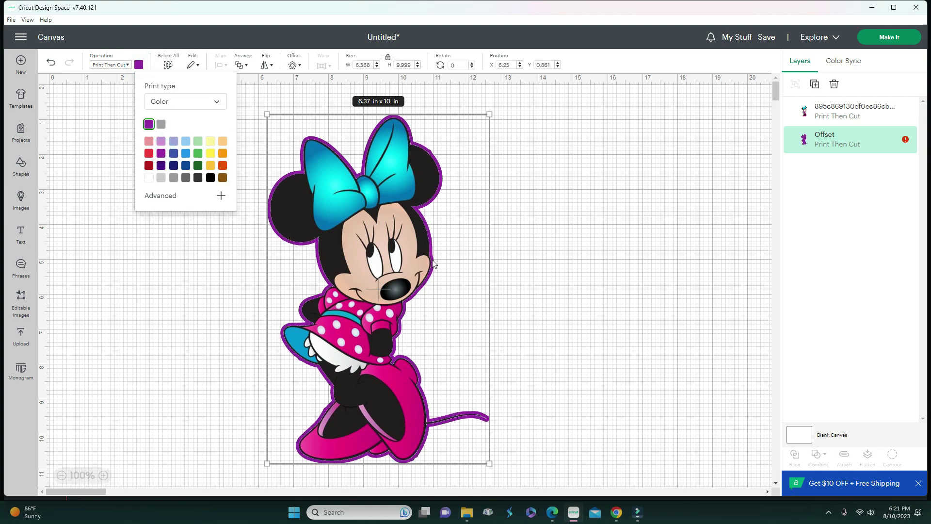
drag(433, 263, 615, 221)
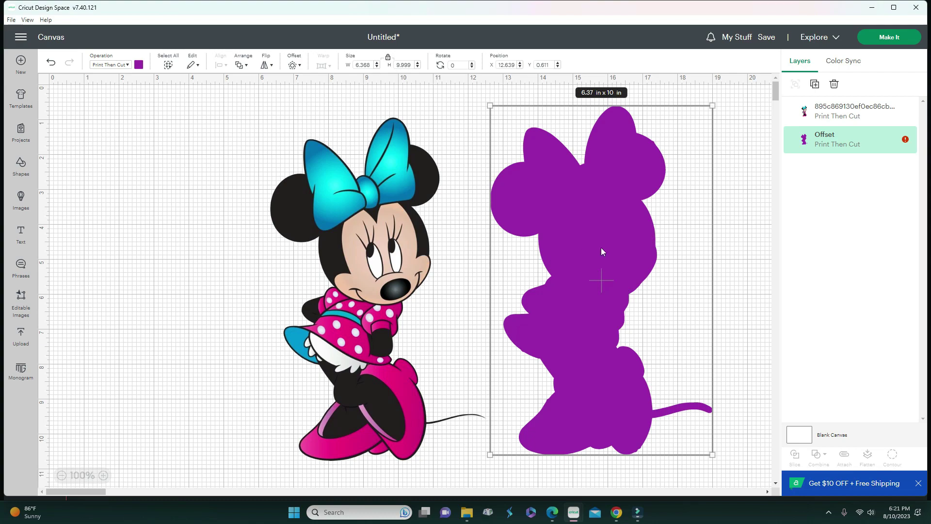
click(140, 65)
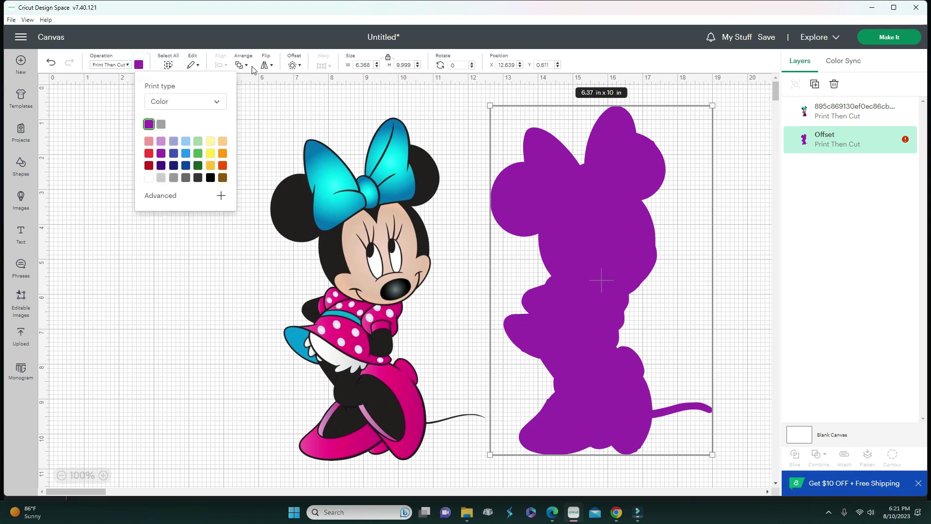
click(292, 65)
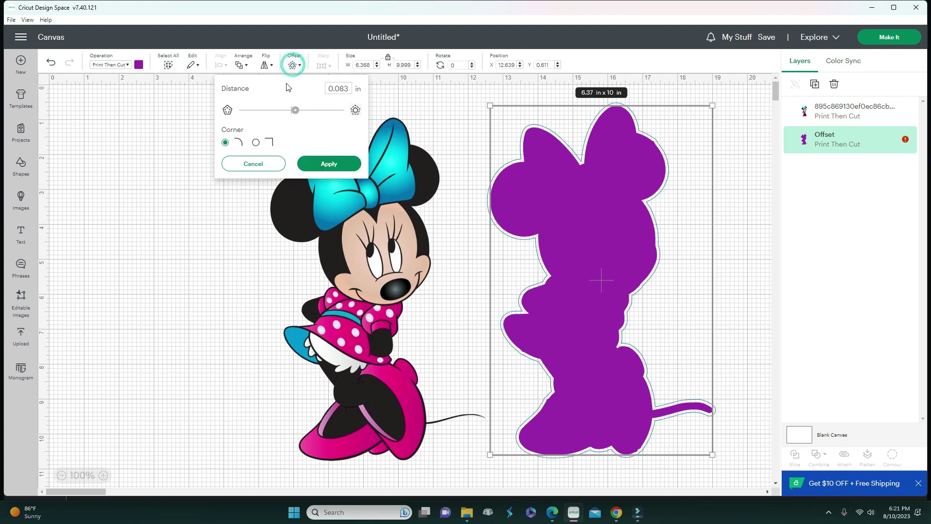
- Add a 0.083-inch offset around the purple silhouette and colour it blue
click(322, 163)
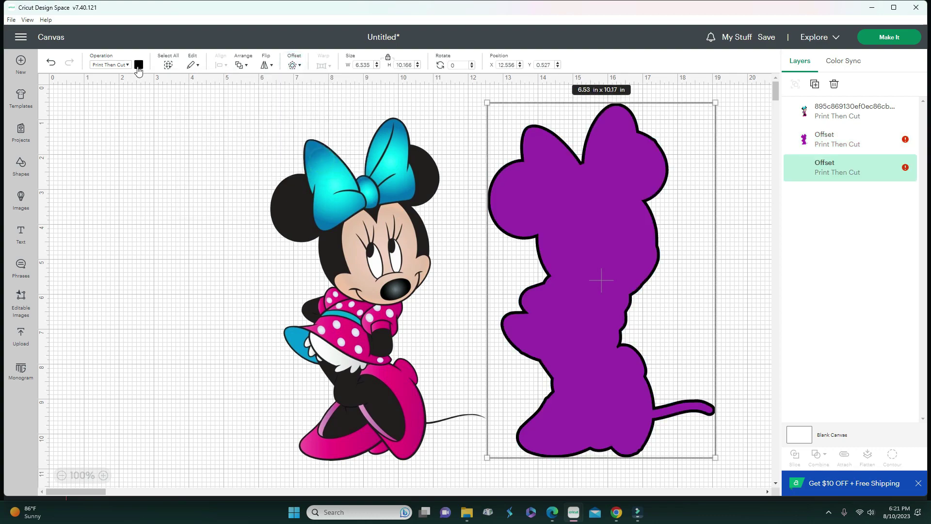
click(138, 65)
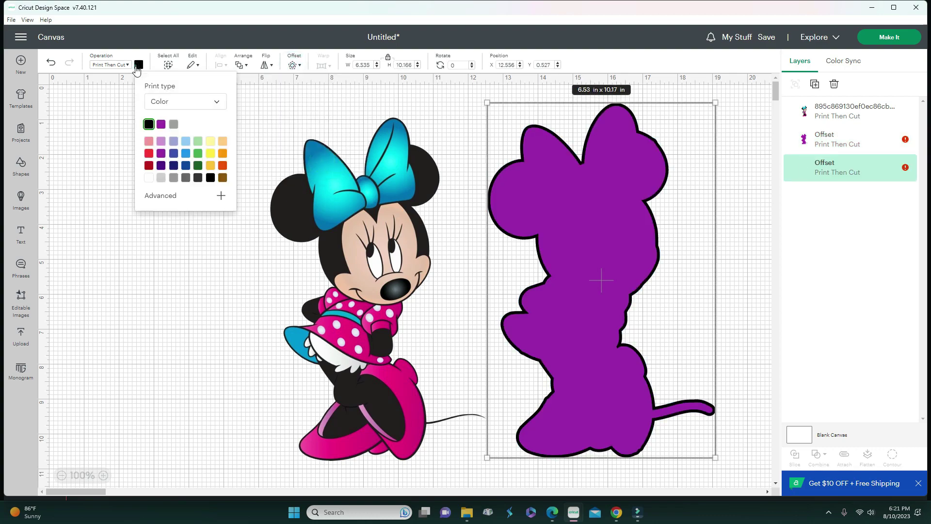
click(185, 154)
- Place Minnie on top of the purple and blue outlines, then select all three layers
drag(357, 254, 584, 248)
click(378, 291)
drag(388, 162, 650, 479)
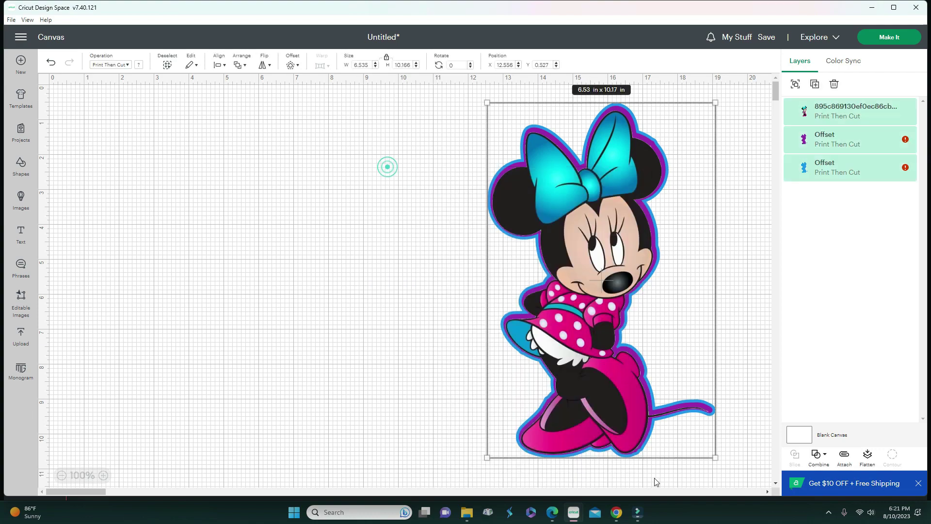